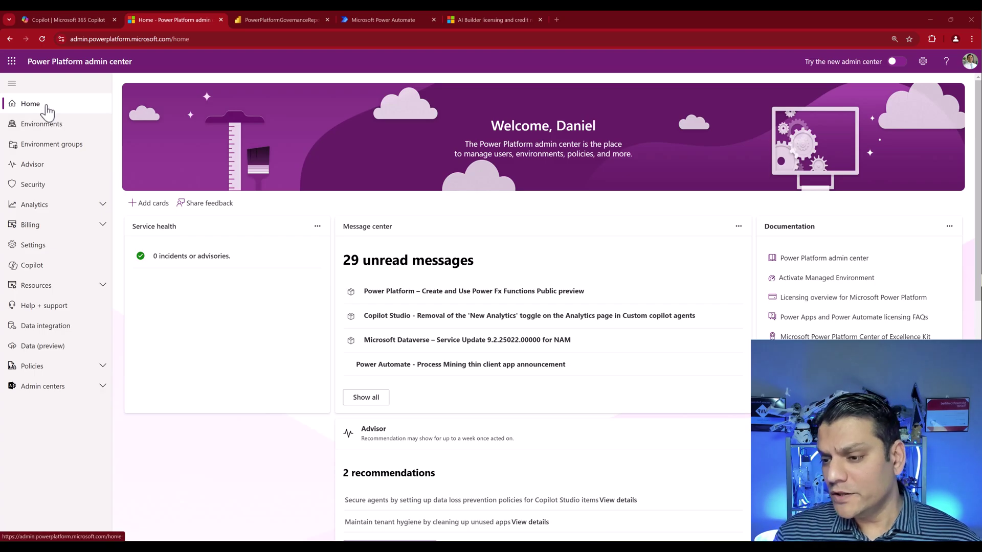
Open Capacity under Resources and find AI Builder credits: 4,000 of 9,500 assigned, 6,265 consumed.
{"action": "left_click", "coordinate": [57, 296]}
{"action": "left_click", "coordinate": [45, 309]}
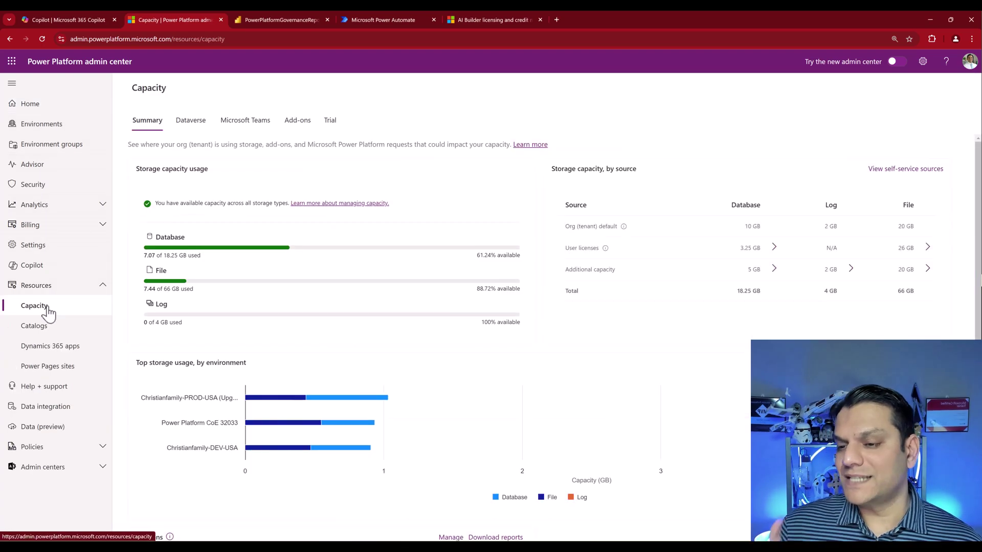
{"action": "scroll", "coordinate": [228, 322], "scroll_direction": "down", "scroll_amount": 5}
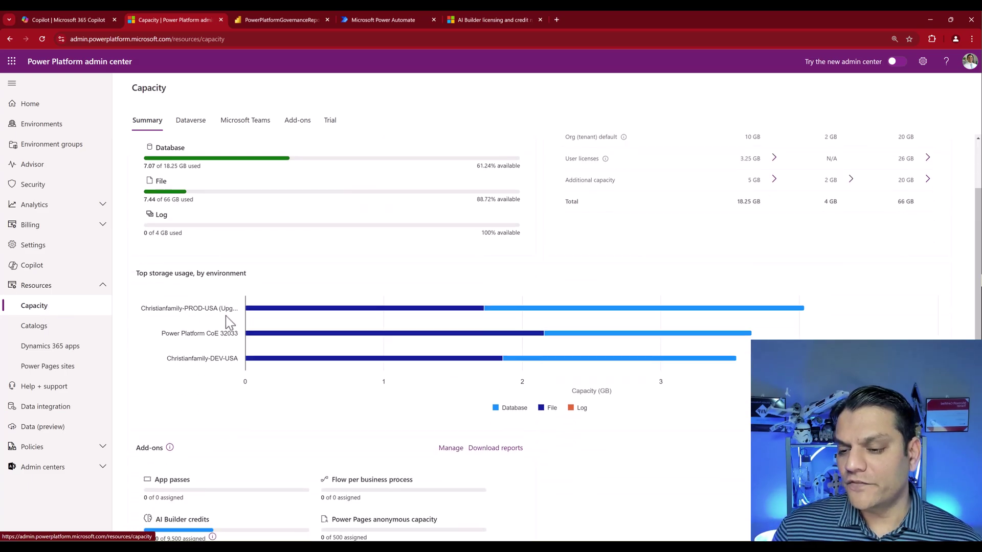
{"action": "scroll", "coordinate": [225, 315], "scroll_direction": "down", "scroll_amount": 2}
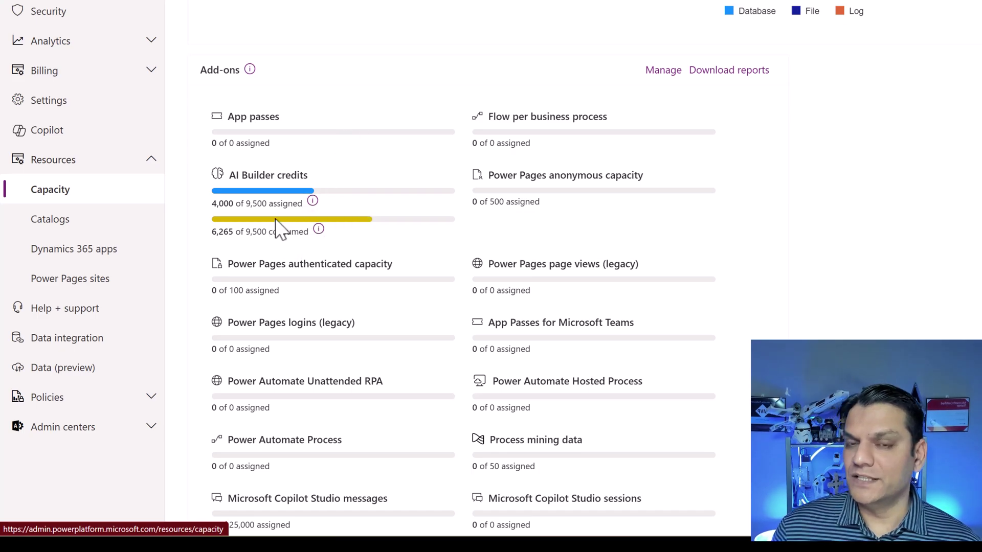
{"action": "left_click", "coordinate": [312, 201]}
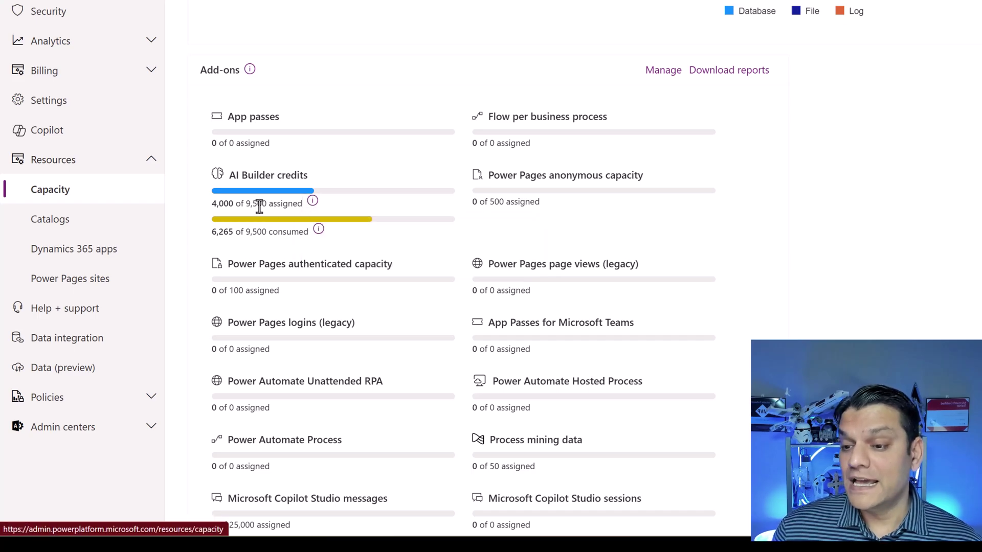
{"action": "mouse_move", "coordinate": [312, 201]}
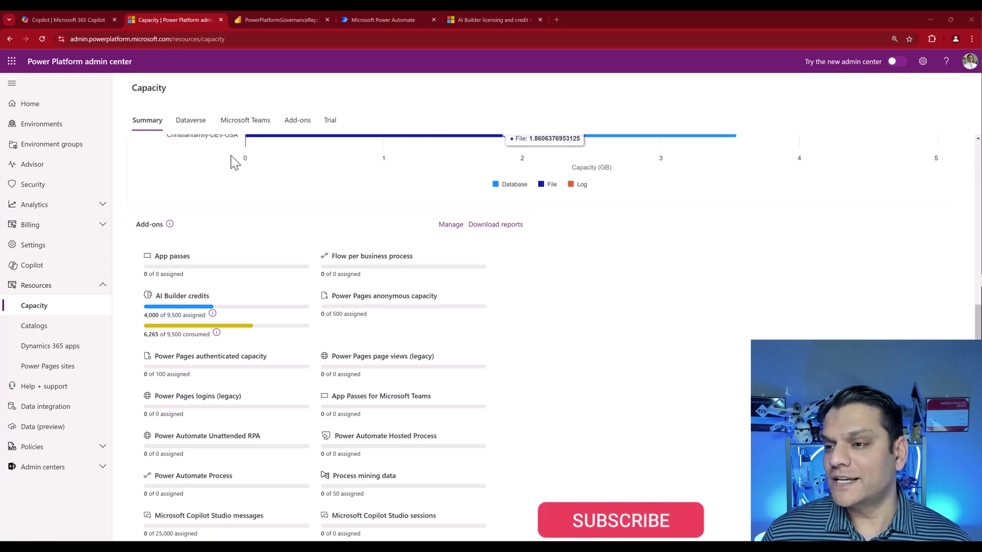
From Home, open Settings and select the AI Builder credits tenant setting.
{"action": "left_click", "coordinate": [75, 106]}
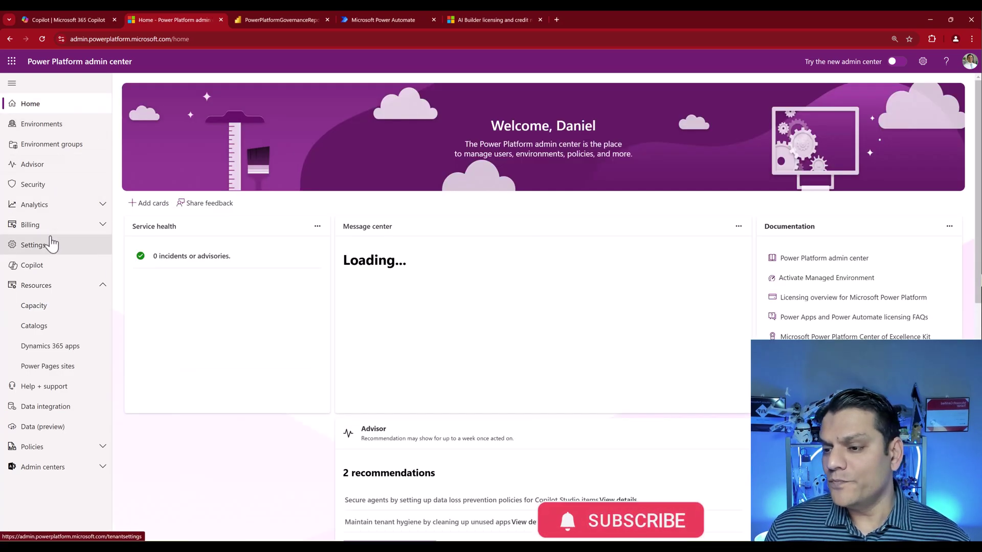
{"action": "left_click", "coordinate": [51, 244]}
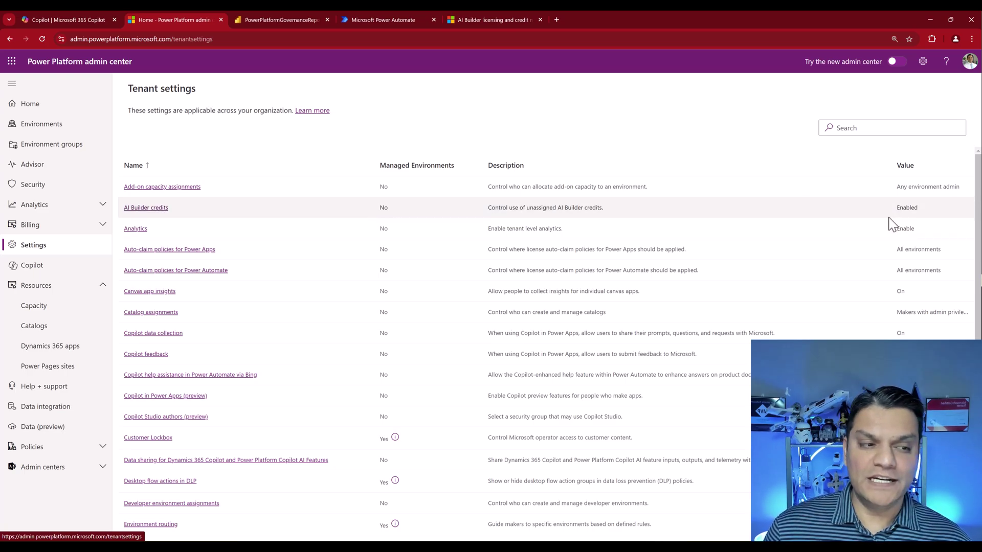
{"action": "left_click", "coordinate": [134, 209]}
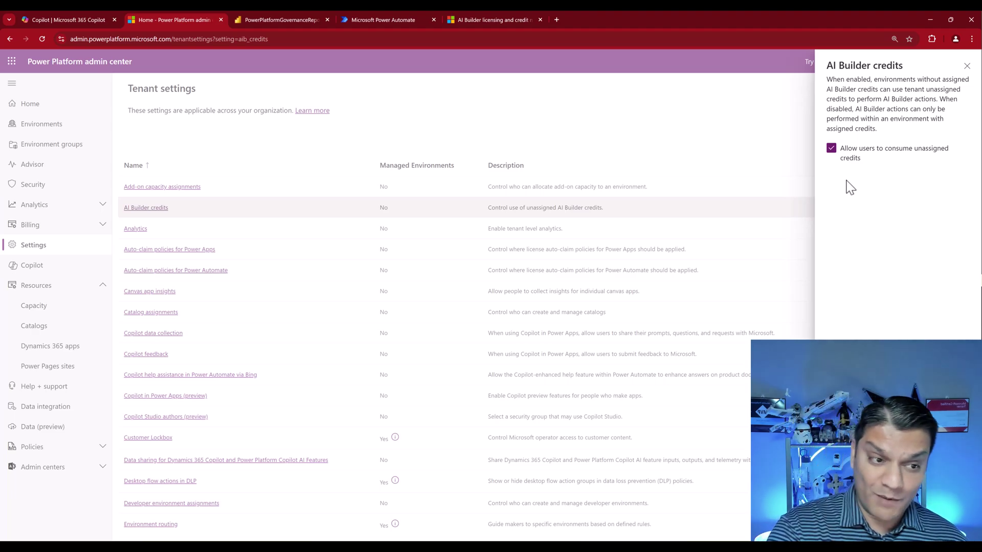
Disable 'Allow users to consume unassigned credits' and save the AI Builder credits setting.
{"action": "left_click", "coordinate": [835, 153]}
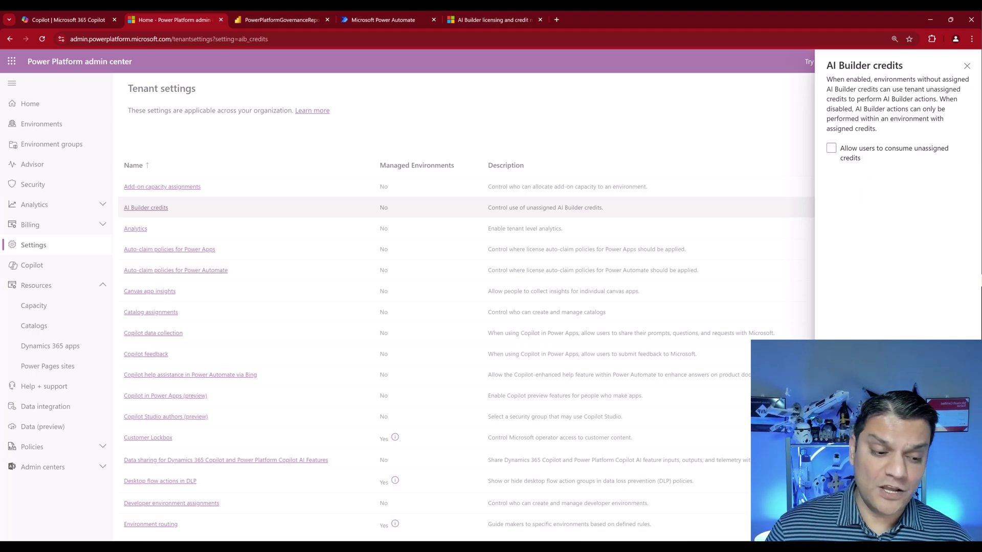
{"action": "left_click", "coordinate": [839, 527]}
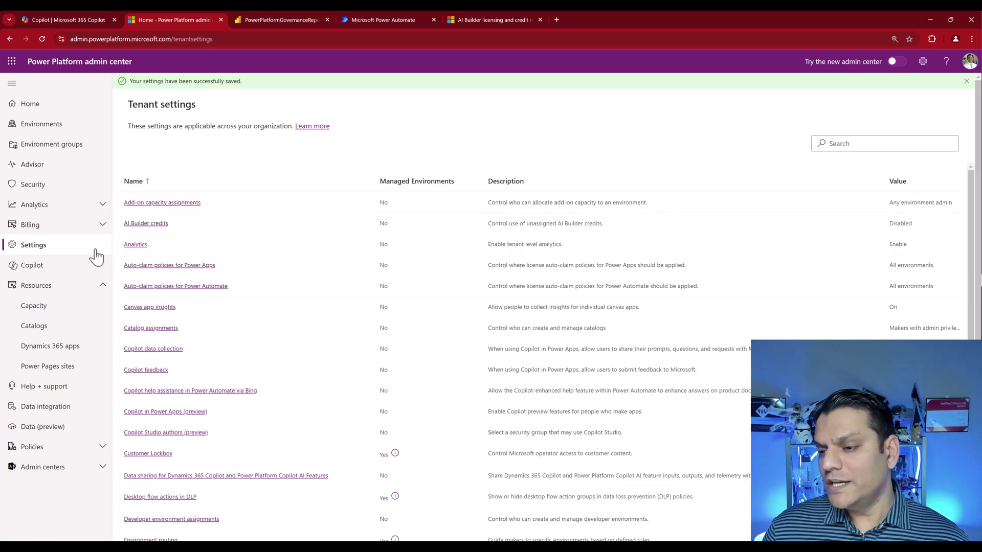
On Capacity's Add-ons tab, open the DEV environment's allocation of 4,000 AI Builder credits.
{"action": "left_click", "coordinate": [30, 314]}
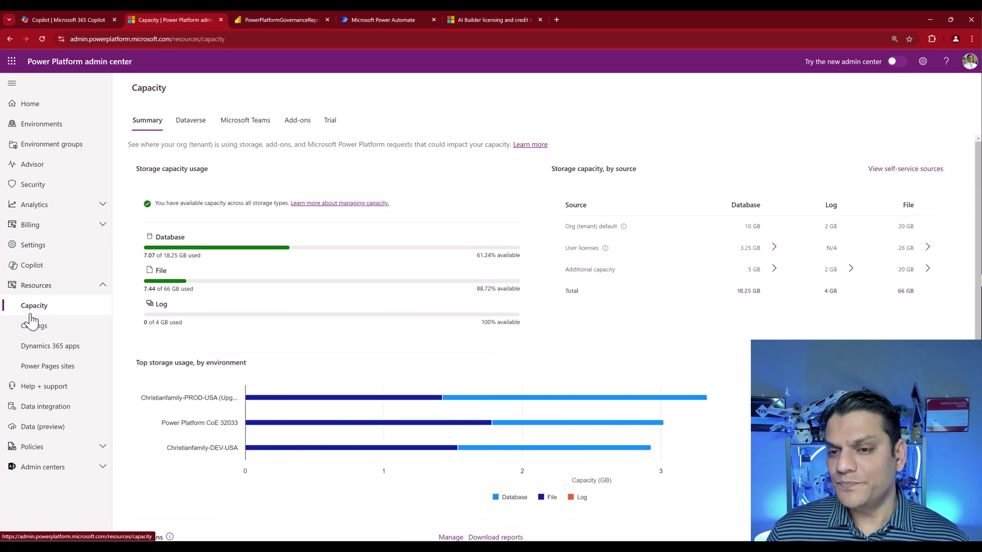
{"action": "left_click", "coordinate": [296, 124]}
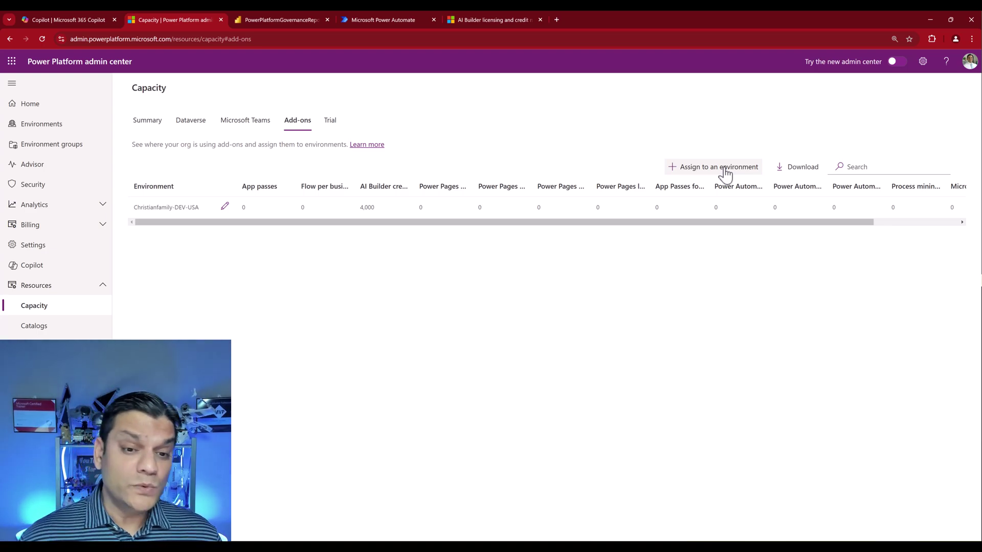
{"action": "left_click", "coordinate": [223, 209]}
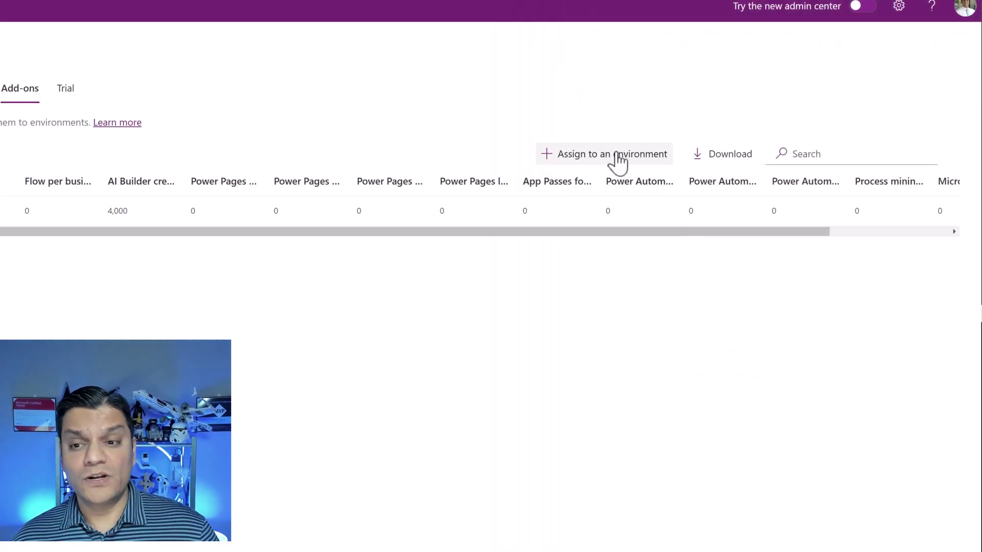
Assign a new environment, choose Managed Solutions, enter 3000 AI Builder credits, and save.
{"action": "left_click", "coordinate": [617, 155]}
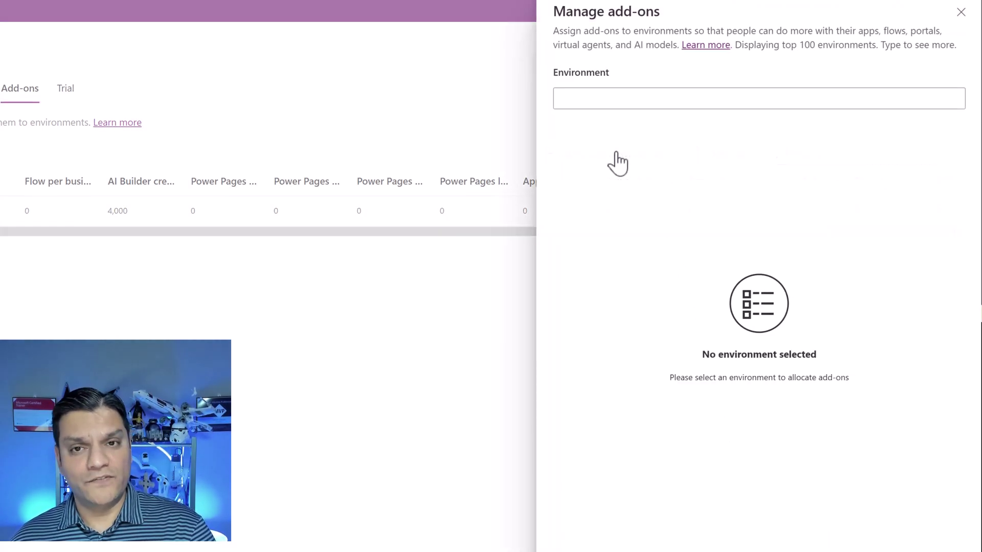
{"action": "left_click", "coordinate": [635, 105]}
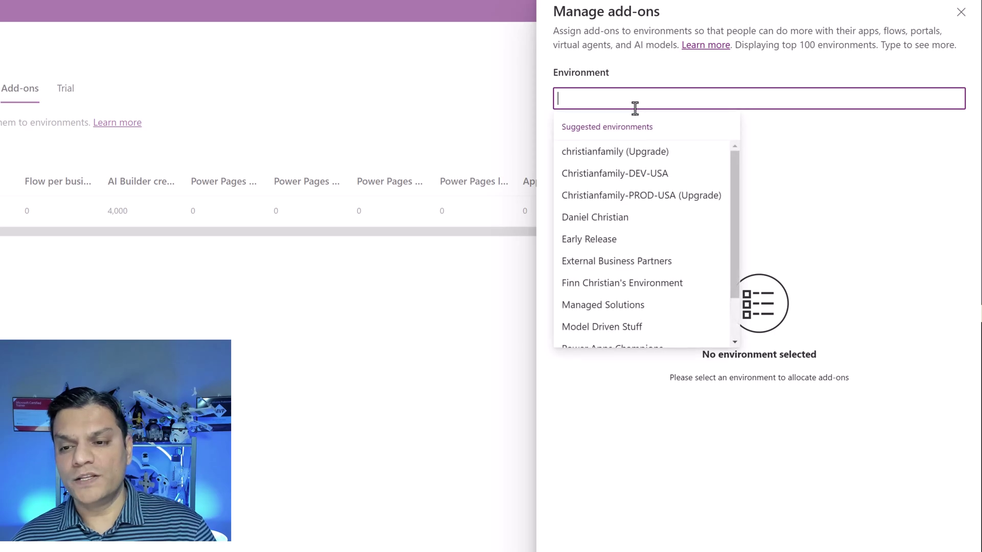
{"action": "left_click", "coordinate": [625, 305]}
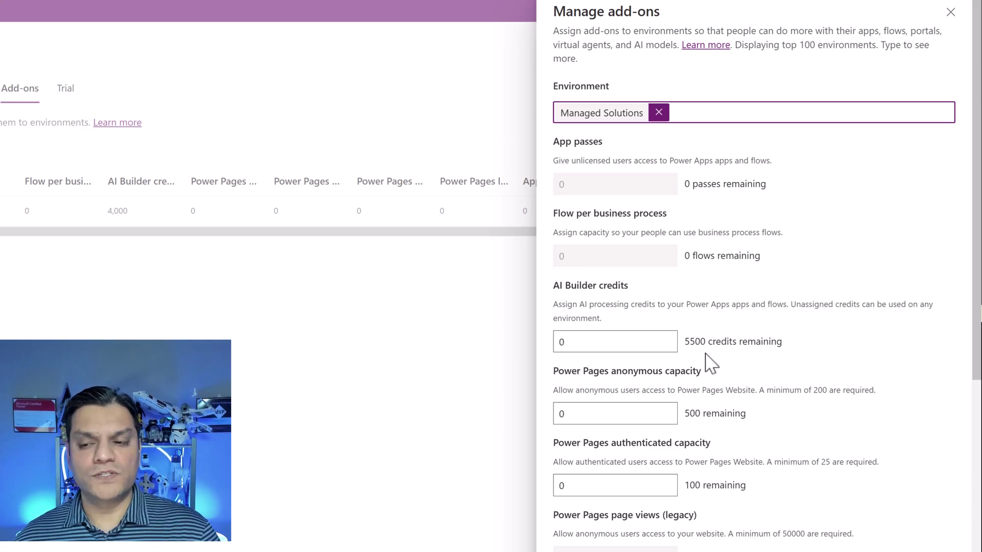
{"action": "left_click", "coordinate": [603, 340]}
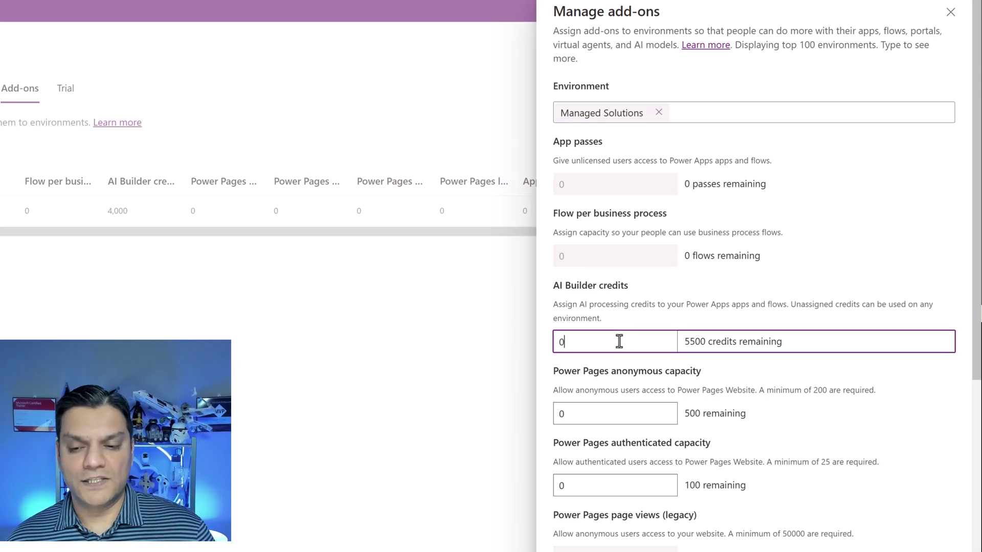
{"action": "type", "text": "3000"}
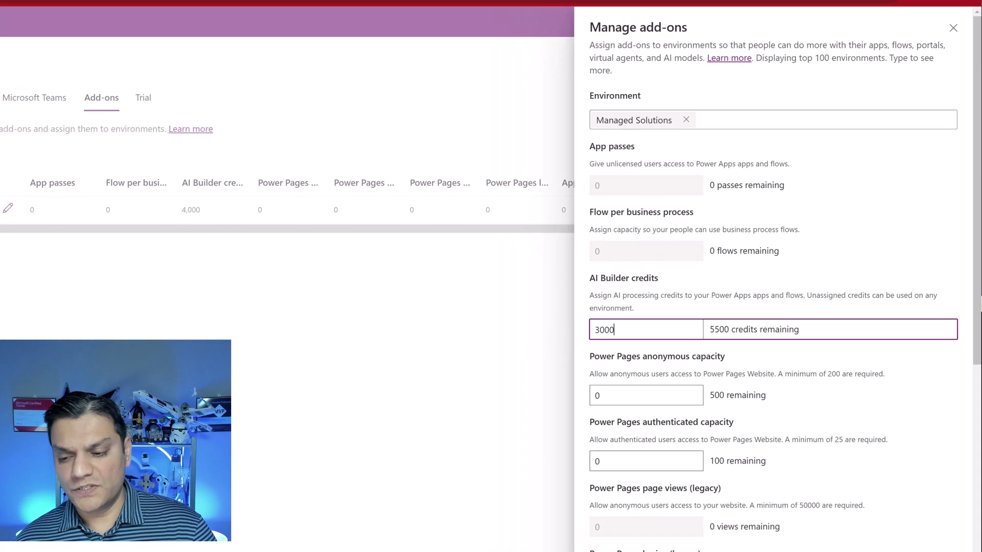
{"action": "left_click", "coordinate": [889, 525]}
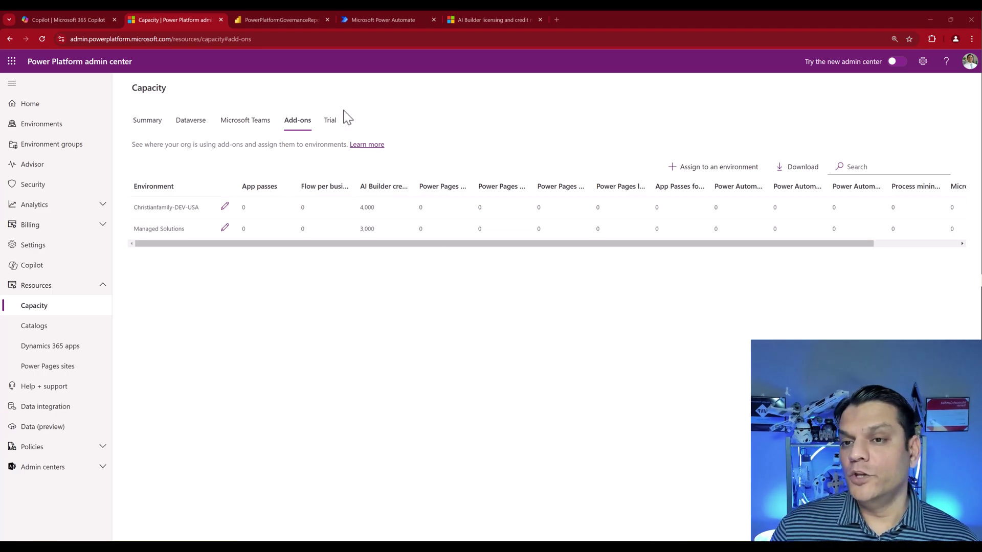
Switch to the PowerPlatformGovernanceReport's AI Builder Models page showing 7 models from 1 creator.
{"action": "left_click", "coordinate": [281, 20]}
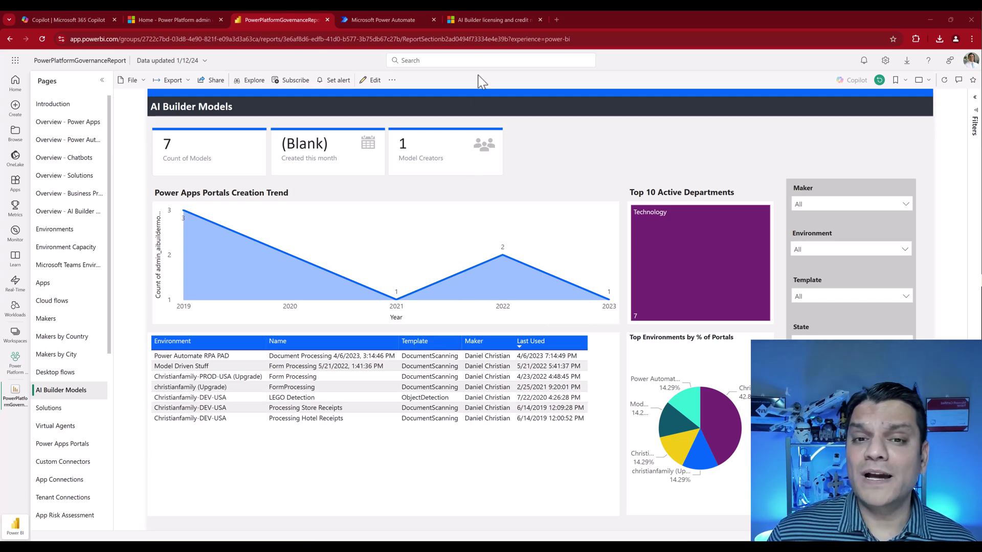
Reopen Capacity and find AI Builder credits: 7,000 of 9,500 assigned, 6,265 consumed.
{"action": "left_click", "coordinate": [172, 21]}
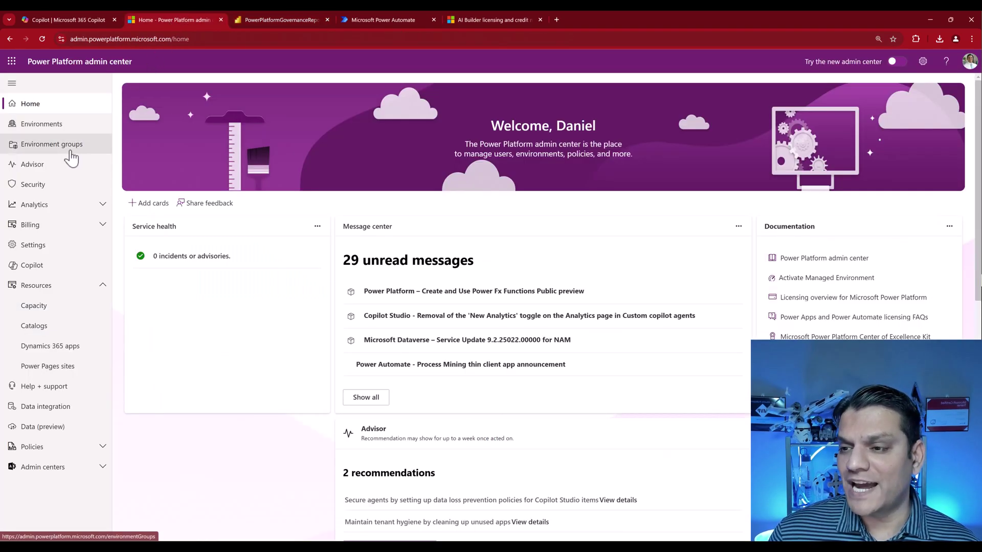
{"action": "left_click", "coordinate": [42, 306]}
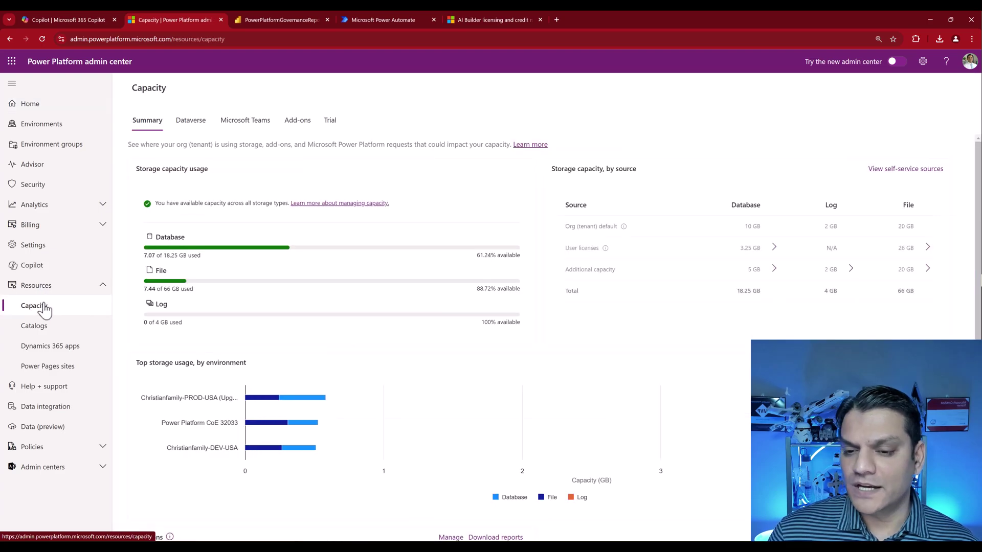
{"action": "scroll", "coordinate": [455, 439], "scroll_direction": "down", "scroll_amount": 2}
{"action": "scroll", "coordinate": [458, 438], "scroll_direction": "down", "scroll_amount": 2}
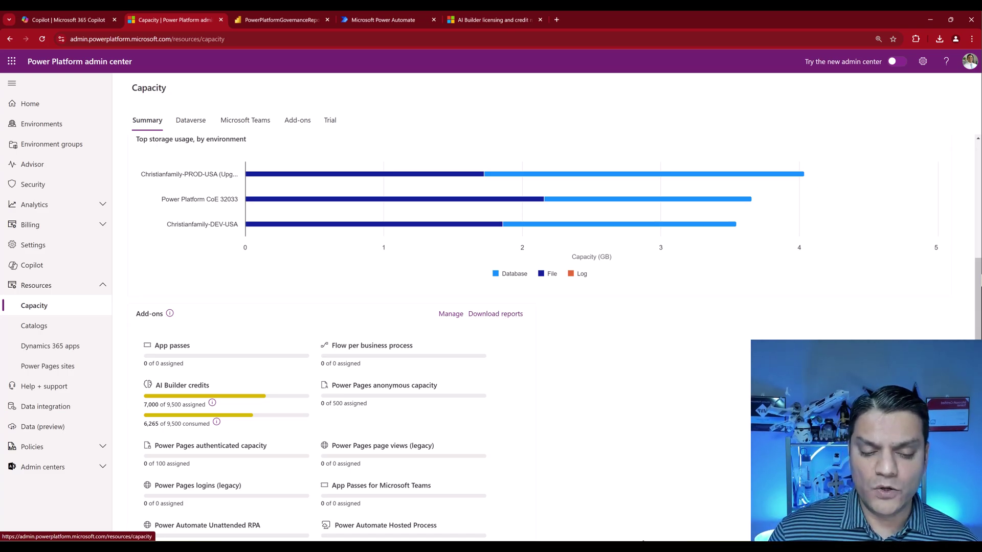
Review the CSV's Christianfamily-DEV-USA AI consumption (4527 and 1392), then return to Capacity.
{"action": "left_click", "coordinate": [624, 519]}
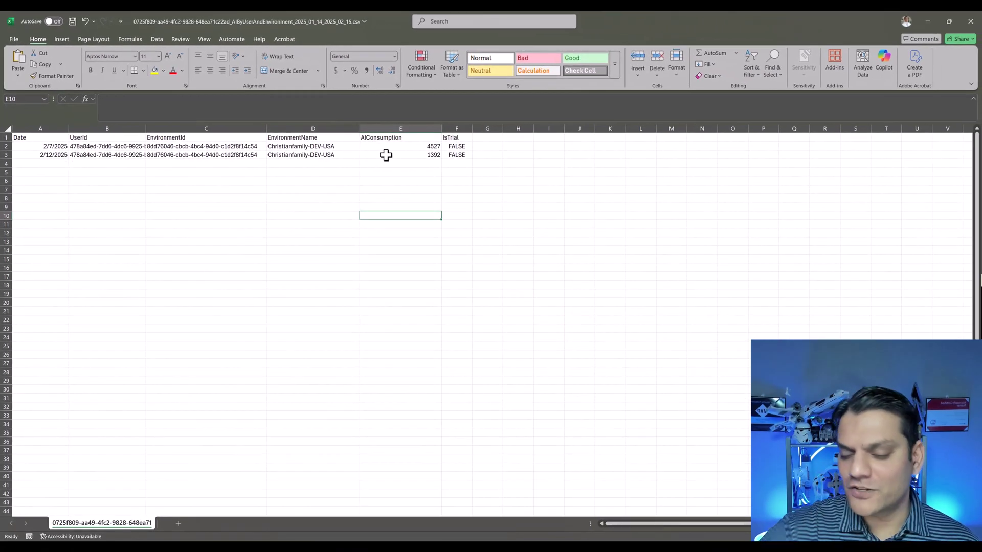
{"action": "mouse_move", "coordinate": [551, 547]}
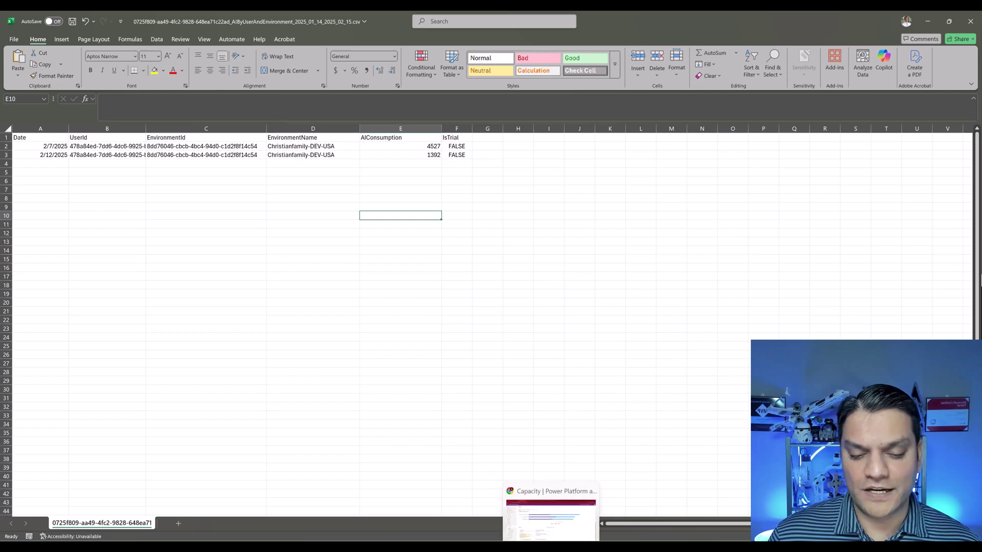
{"action": "left_click", "coordinate": [550, 516]}
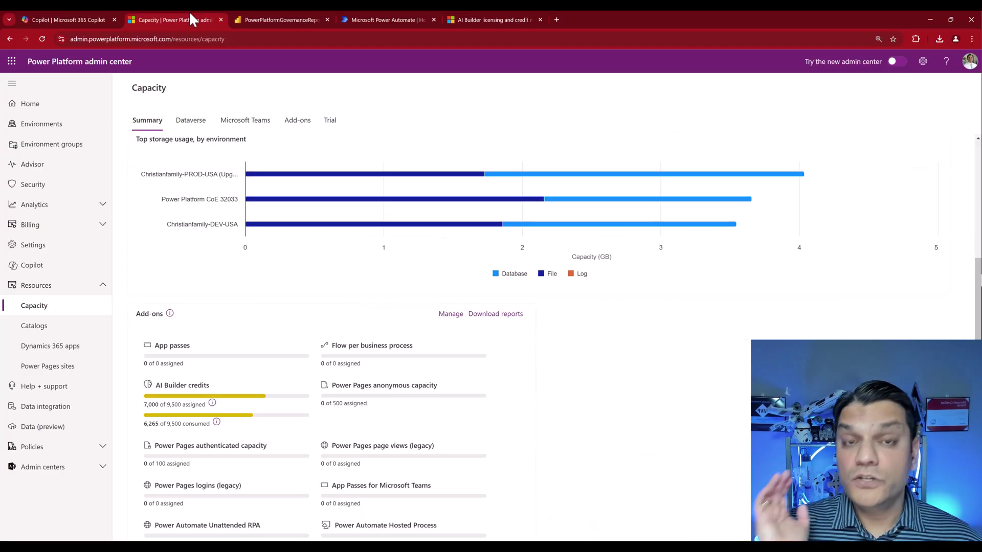
In Power Automate, open More > Discover all and find AI Builder activity under Monitor.
{"action": "left_click", "coordinate": [378, 18]}
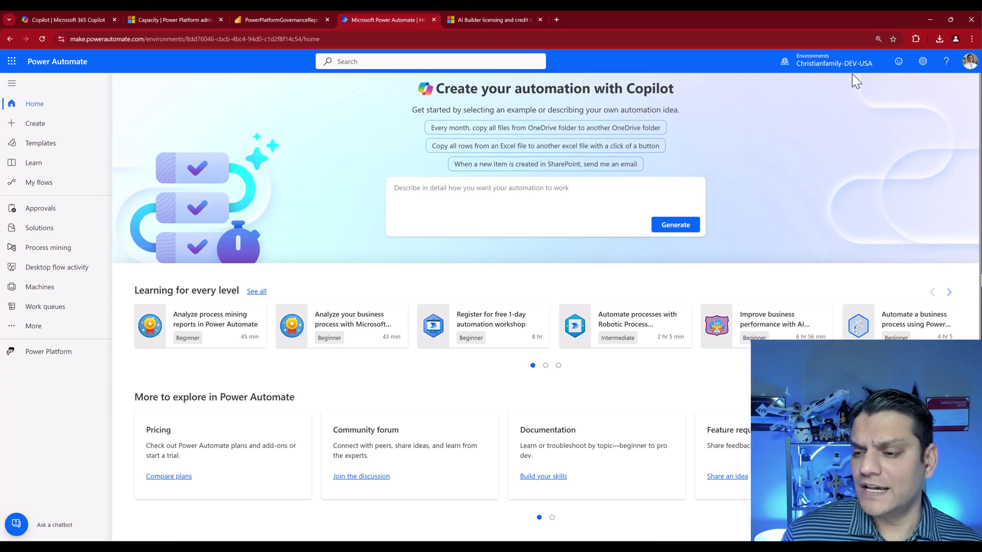
{"action": "left_click", "coordinate": [41, 328]}
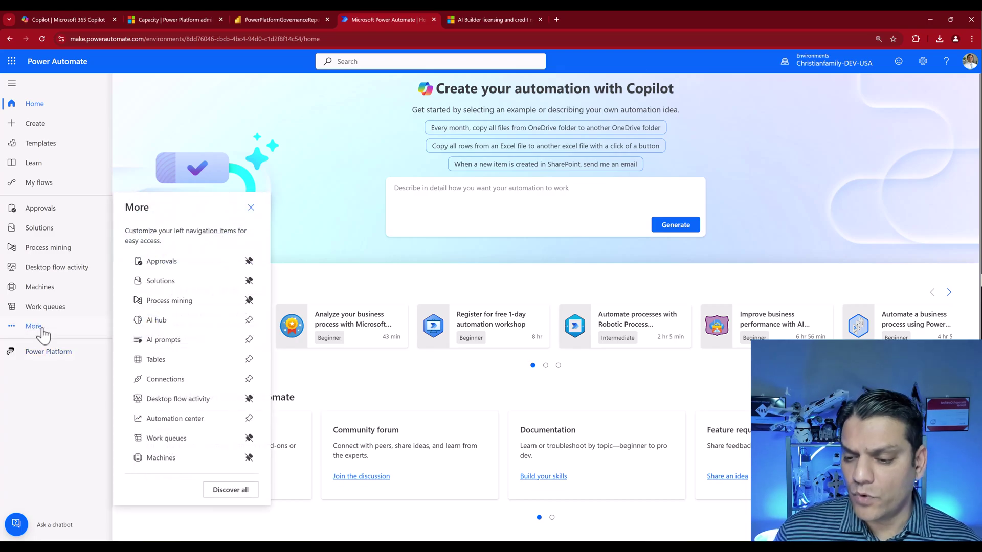
{"action": "left_click", "coordinate": [225, 491]}
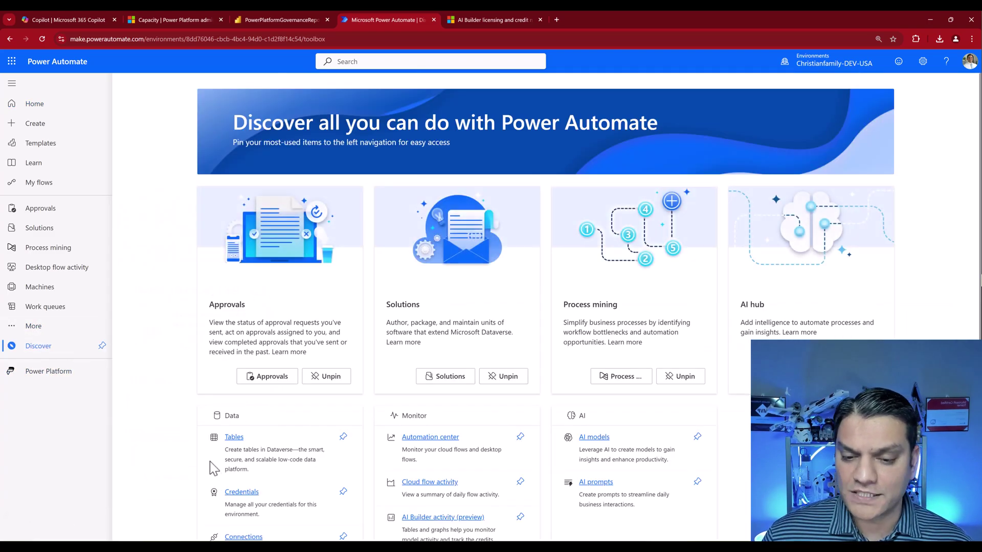
{"action": "scroll", "coordinate": [210, 461], "scroll_direction": "down", "scroll_amount": 3}
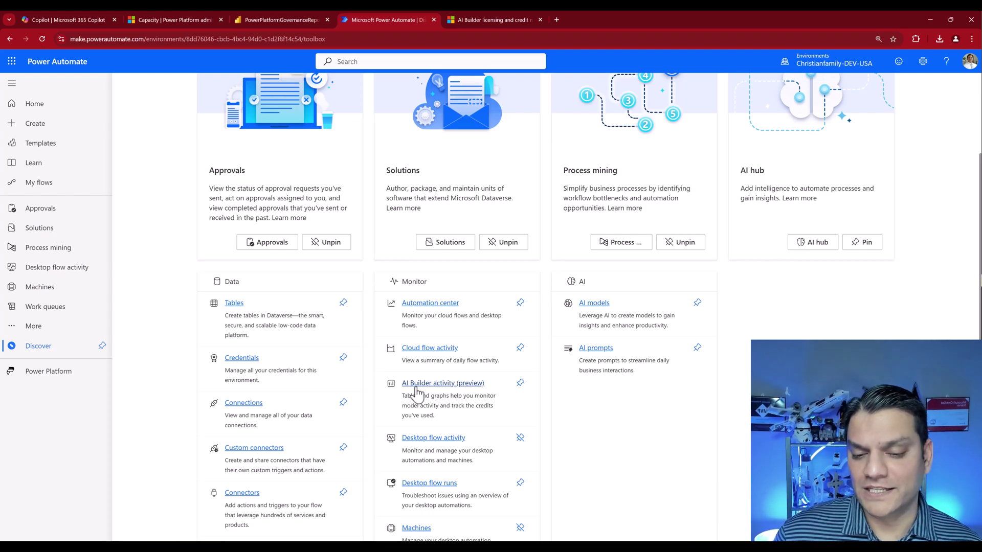
View AI Builder activity for the last 7 days, leaving the date filter unchanged, then recheck the CSV.
{"action": "left_click", "coordinate": [417, 389]}
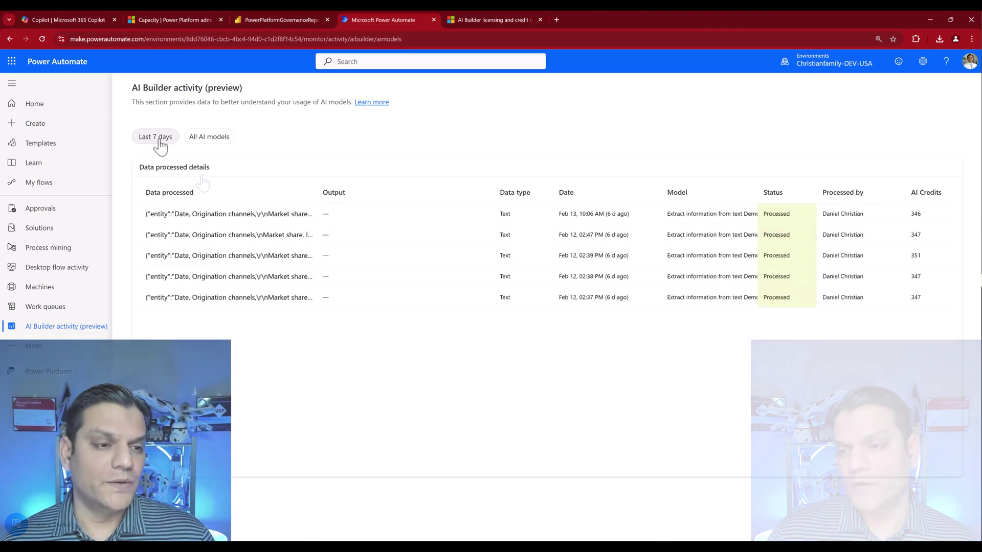
{"action": "left_click", "coordinate": [159, 140]}
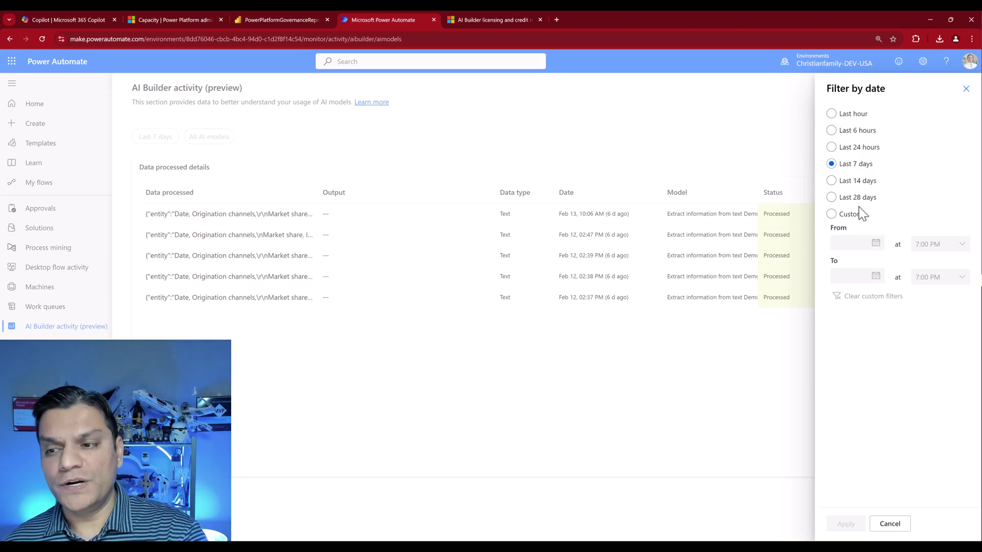
{"action": "left_click", "coordinate": [848, 219]}
{"action": "left_click", "coordinate": [690, 336]}
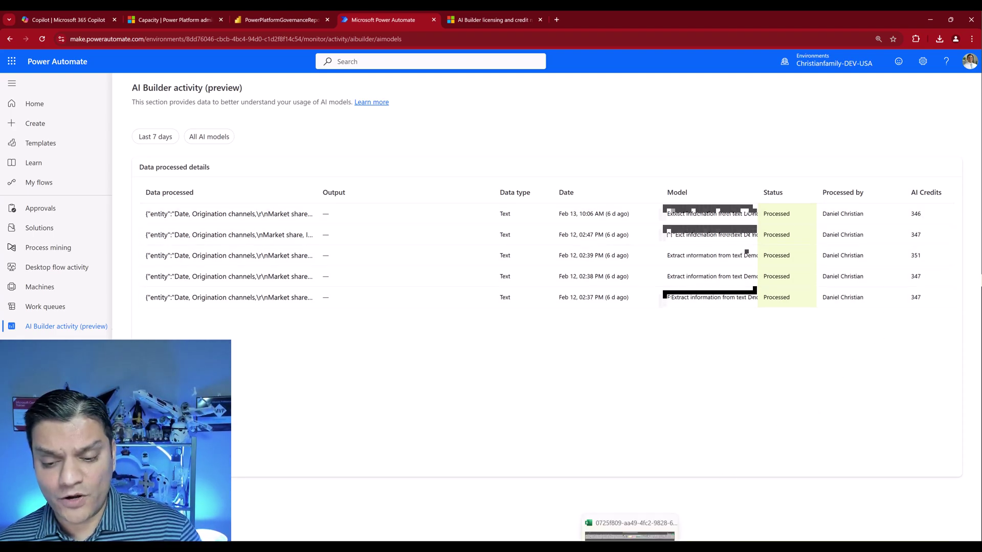
{"action": "mouse_move", "coordinate": [629, 537]}
{"action": "left_click", "coordinate": [630, 511]}
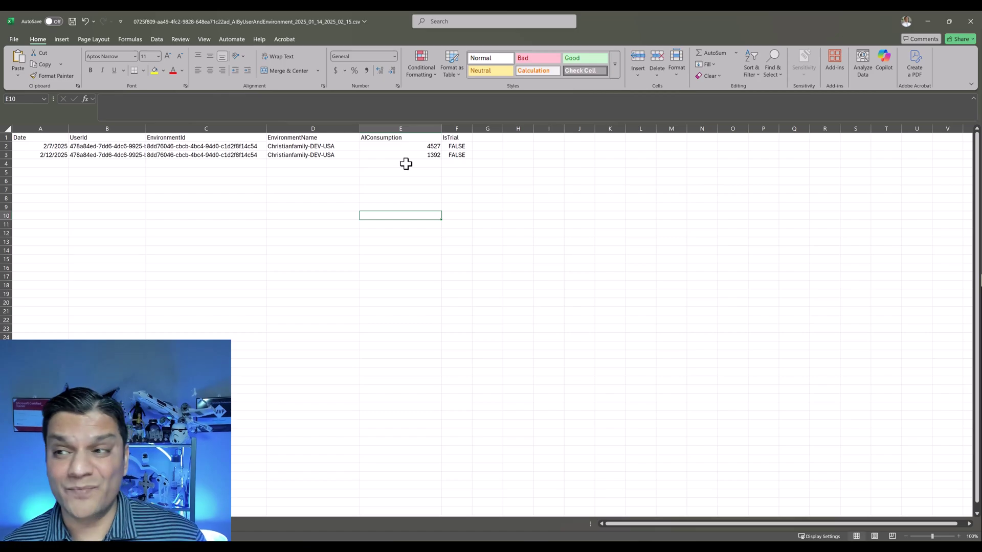
{"action": "left_click", "coordinate": [929, 22]}
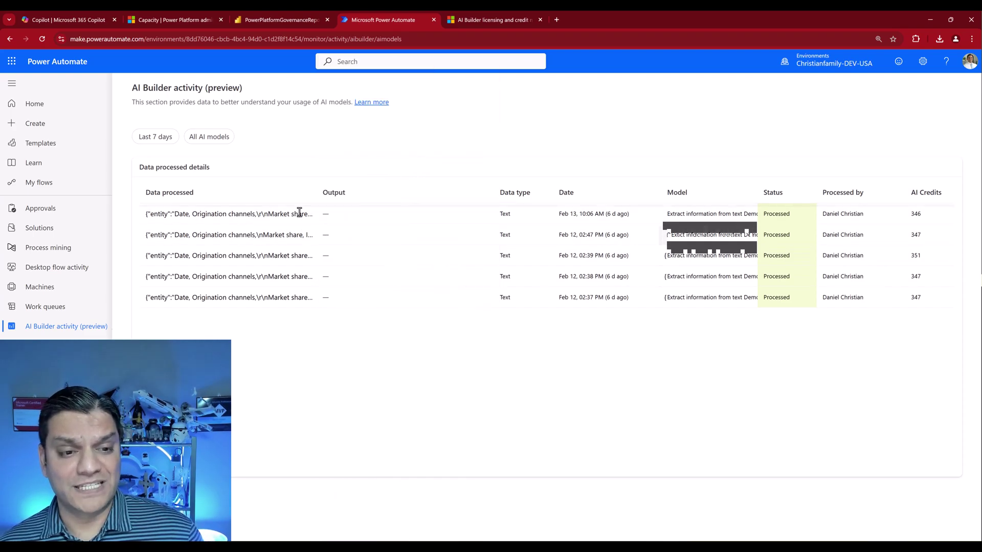
{"action": "scroll", "coordinate": [408, 312], "scroll_direction": "down", "scroll_amount": 5}
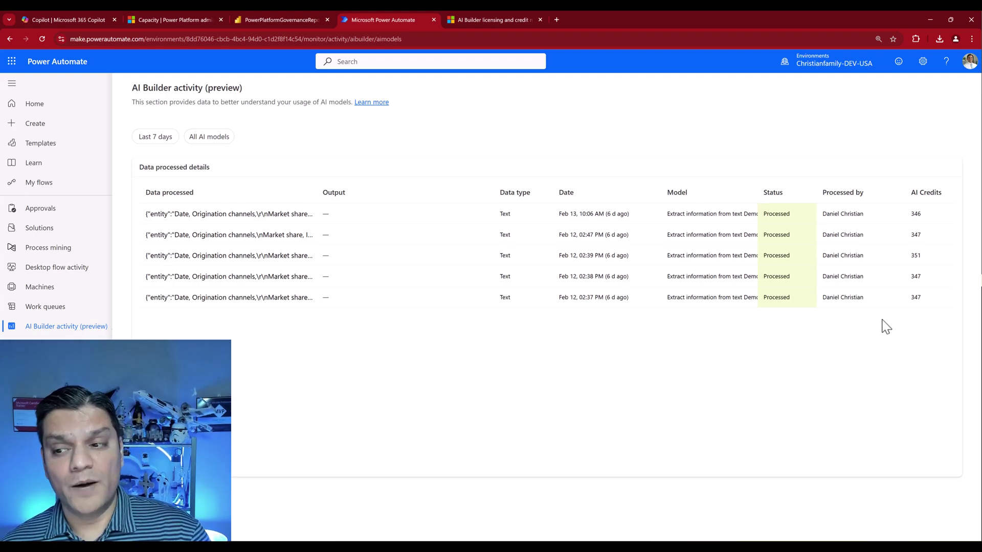
Review the models under the All AI models filter, then cancel to leave the activity table unfiltered.
{"action": "left_click", "coordinate": [223, 144]}
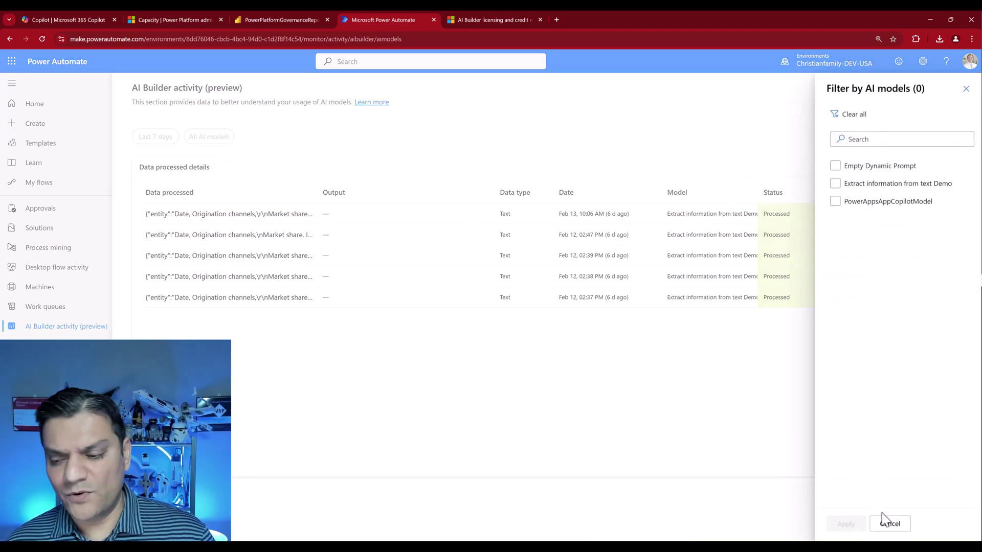
{"action": "left_click", "coordinate": [889, 525]}
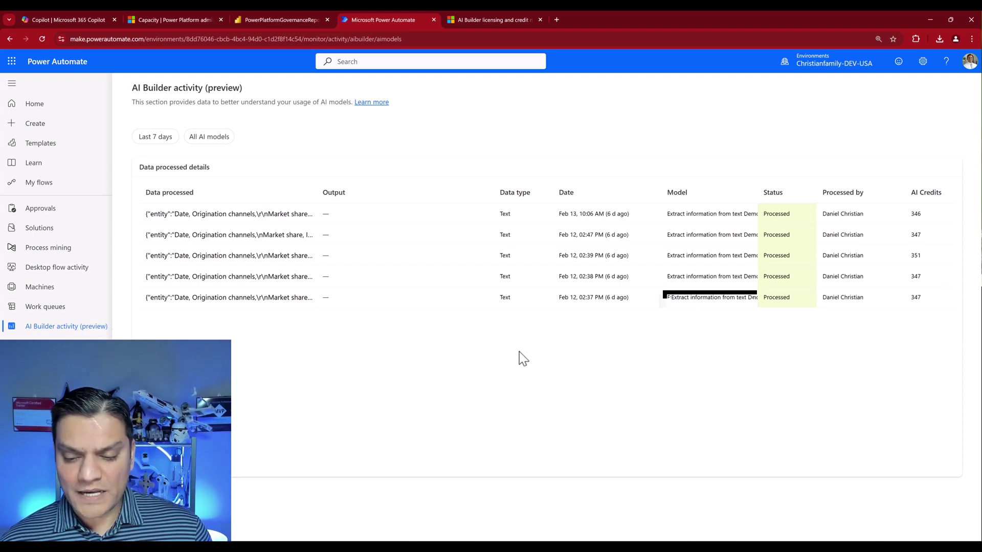
{"action": "key", "text": "alt+Tab"}
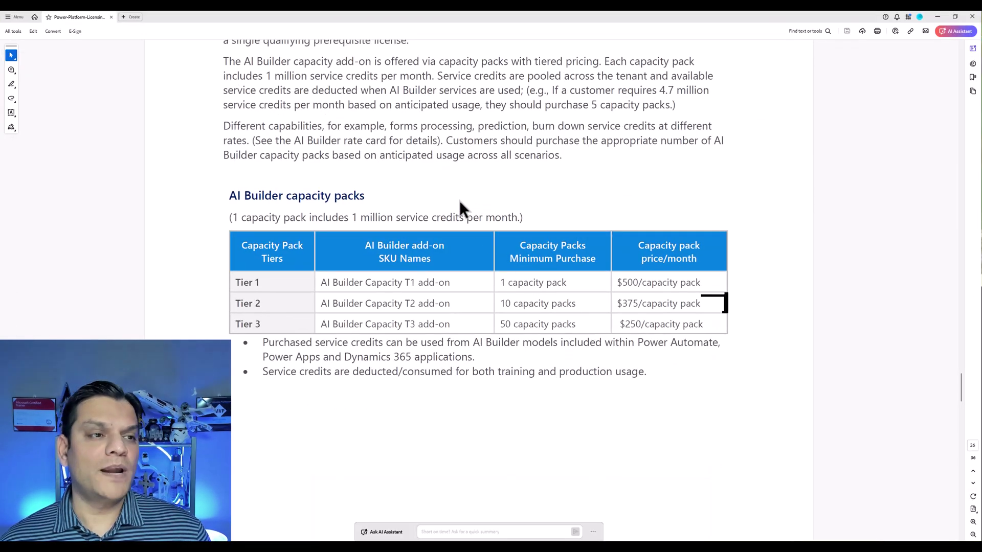